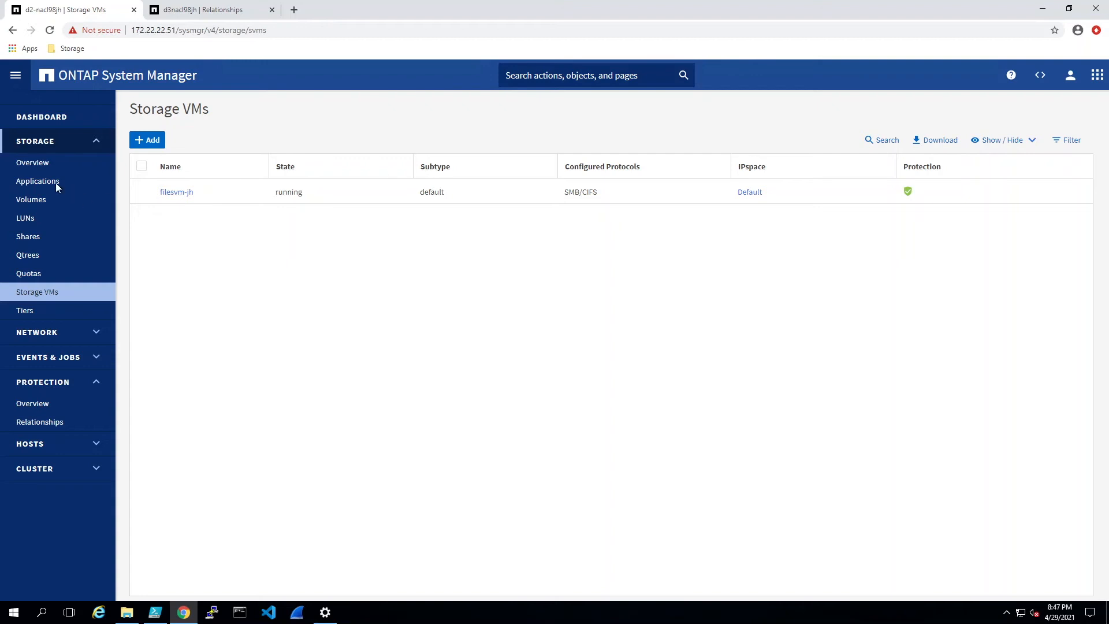
Step: Review the source's volumes and its shares (c$, ipc$, IT at /IT), glancing at the destination's relationships
left_click(31, 206)
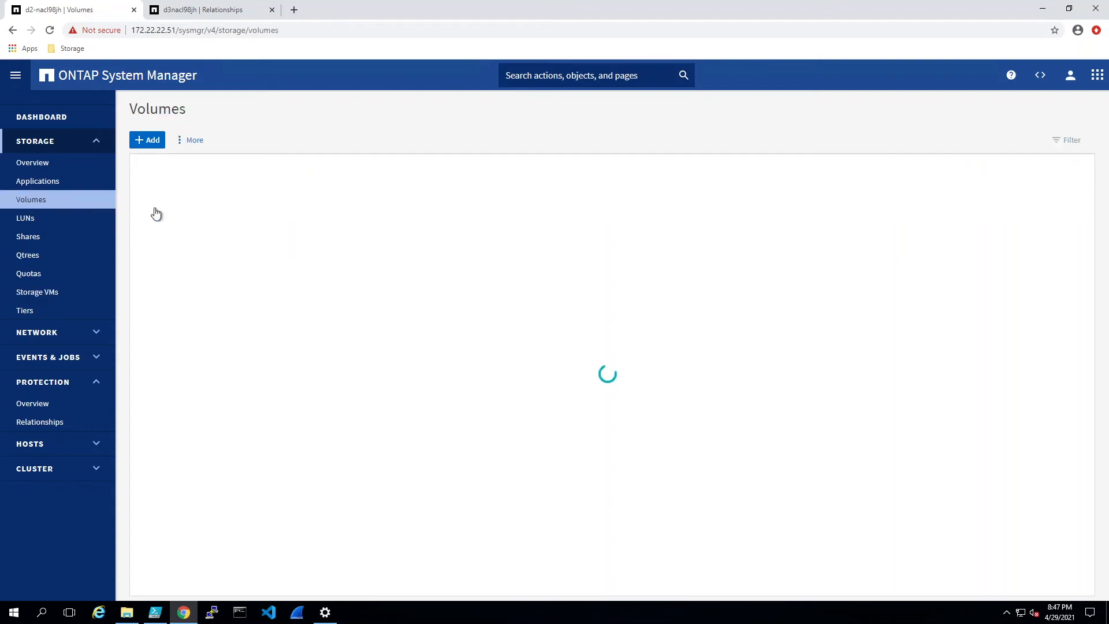
left_click(23, 238)
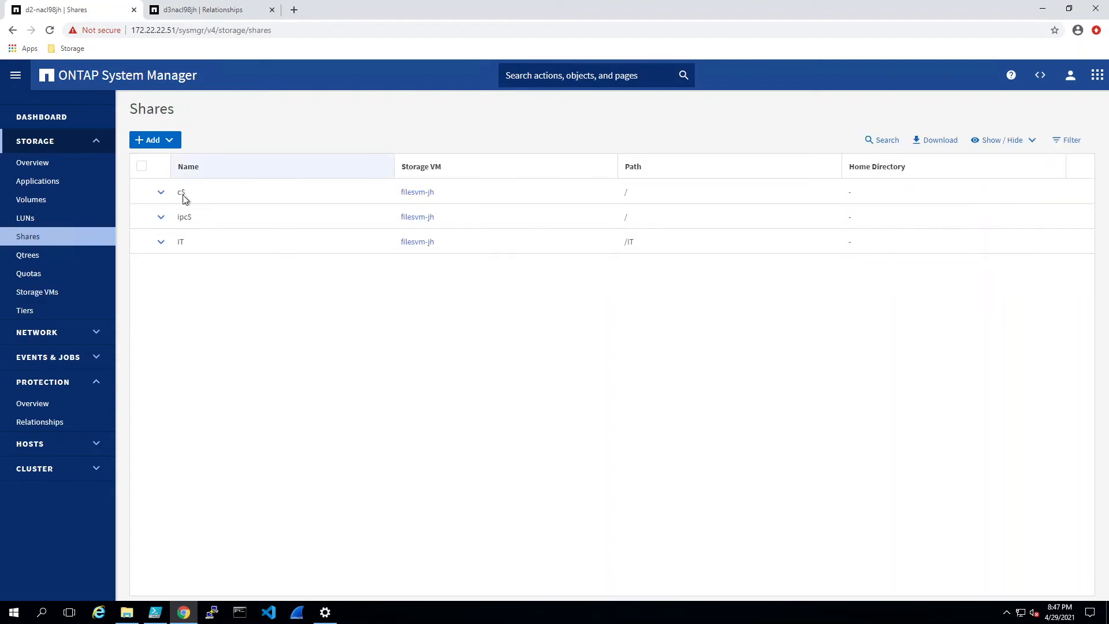
left_click(197, 10)
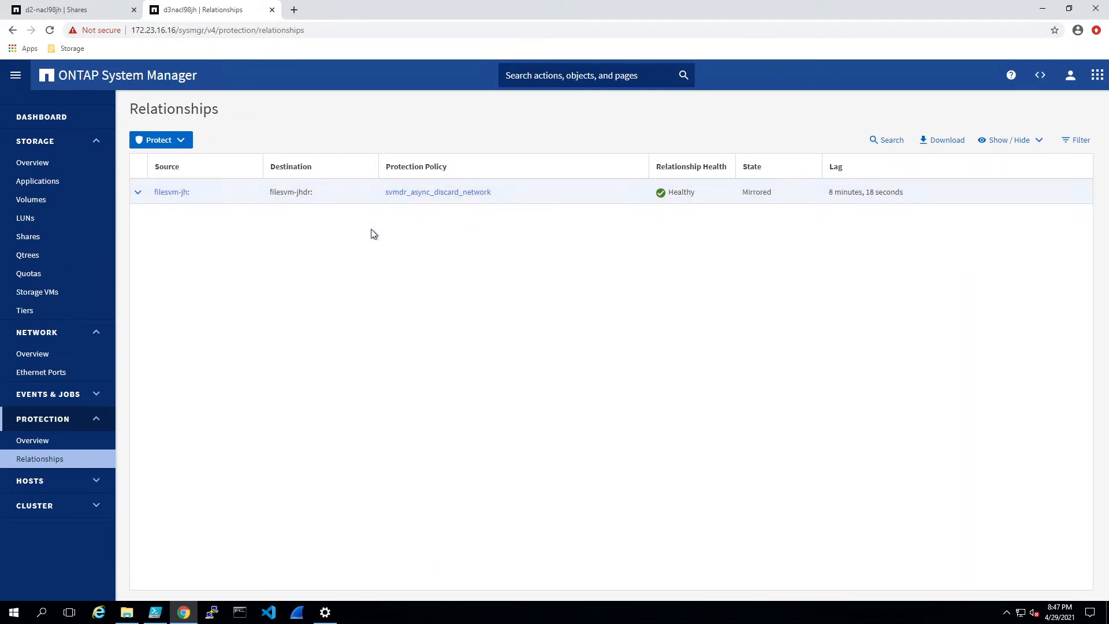
left_click(89, 11)
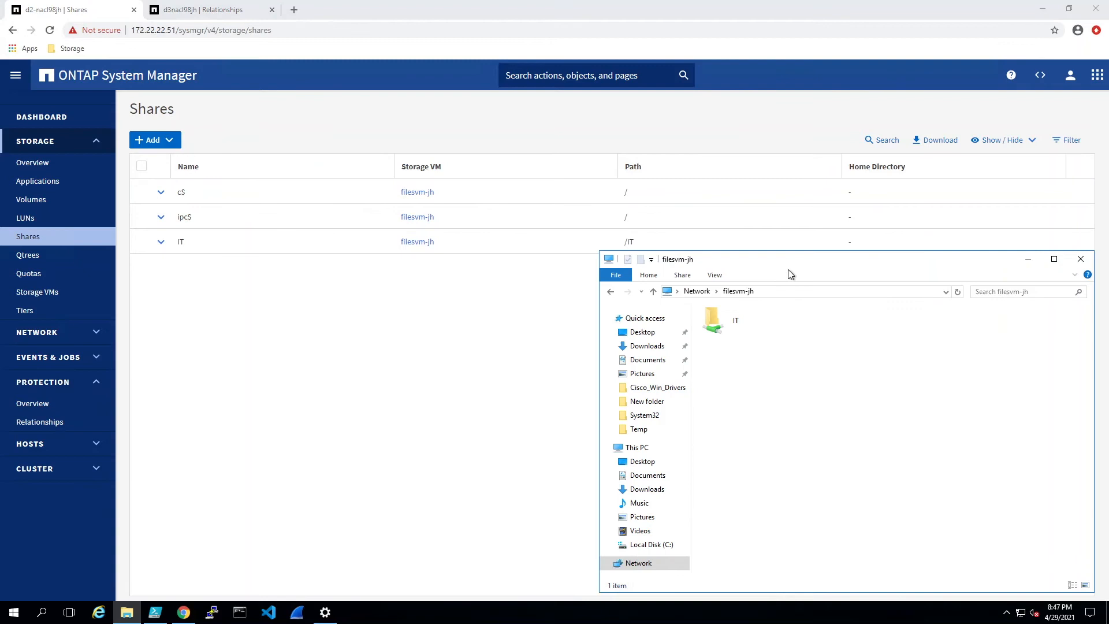
Step: Create an empty text file named file2.txt in the IT share beside file1.txt
double_click(713, 322)
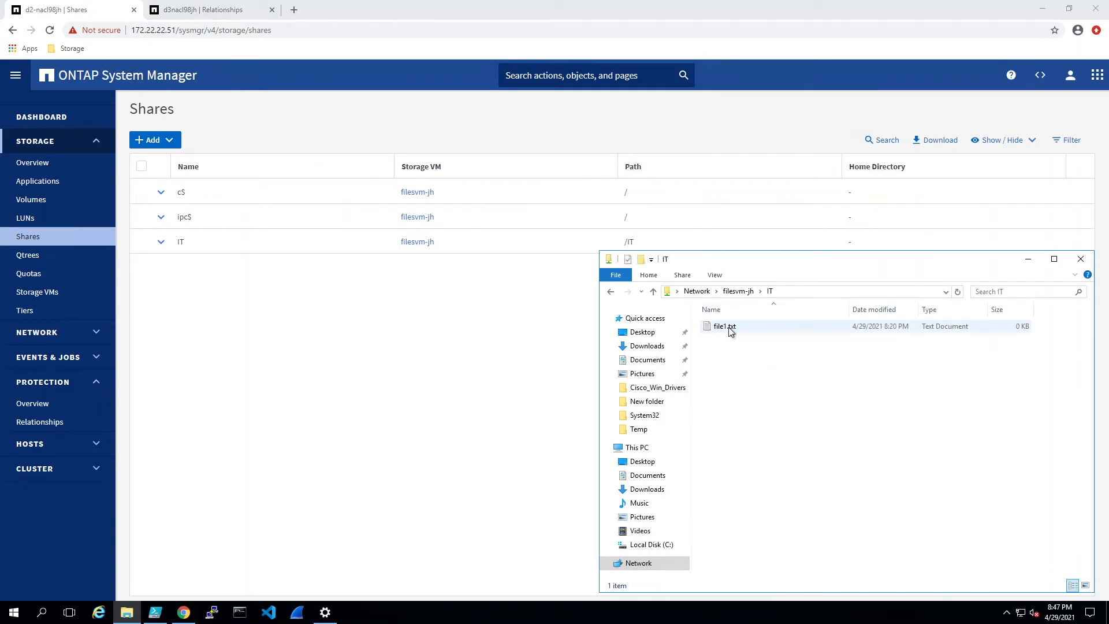
right_click(730, 368)
mouse_move(779, 502)
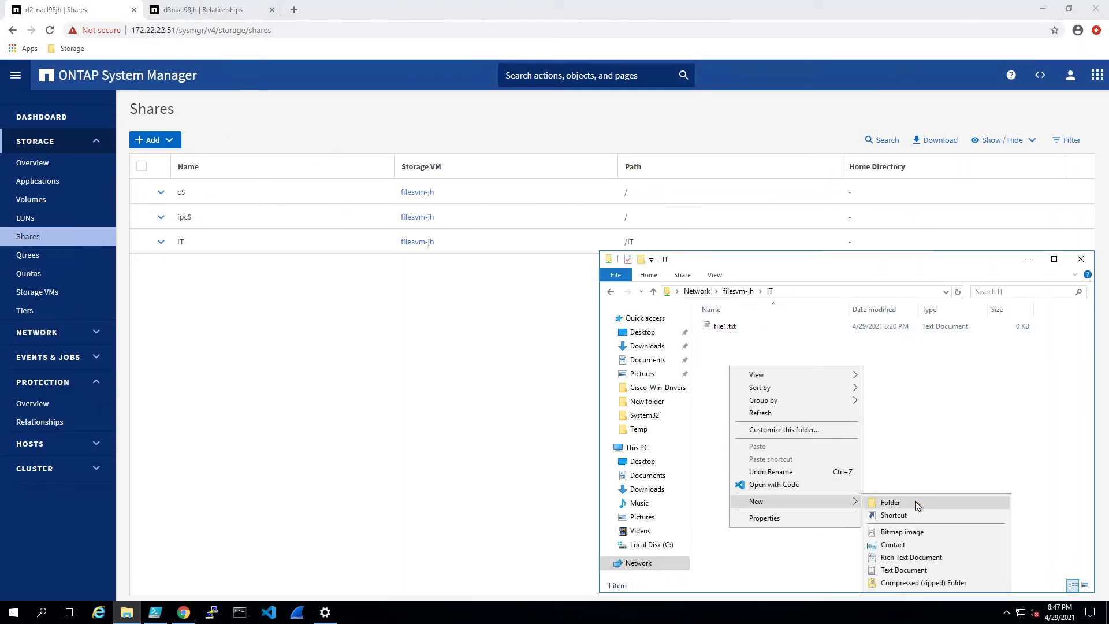
left_click(903, 570)
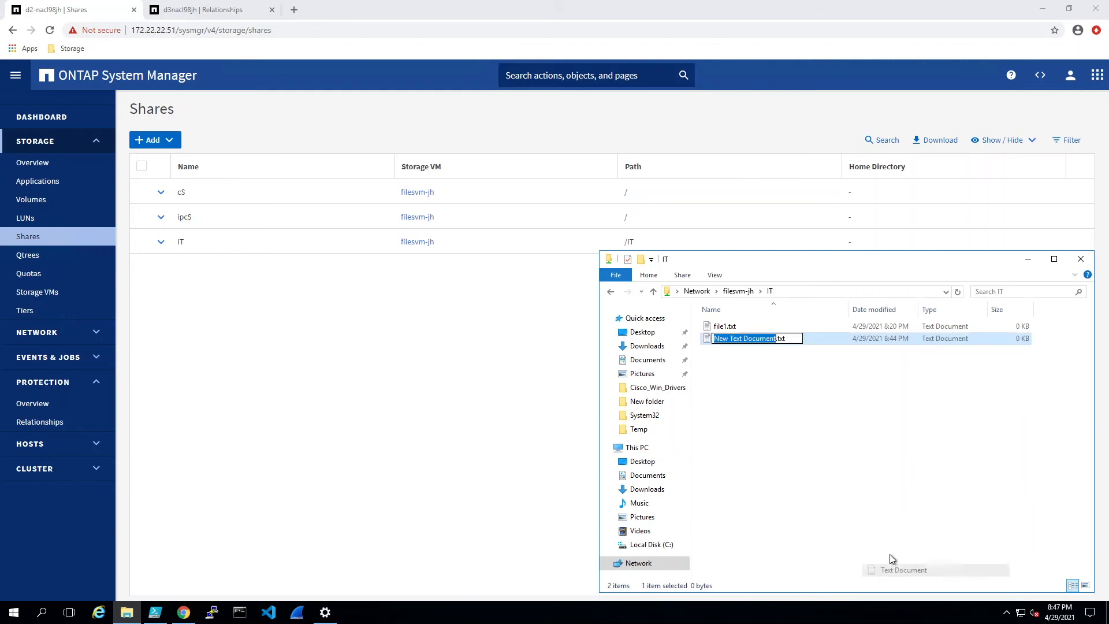
type("file2")
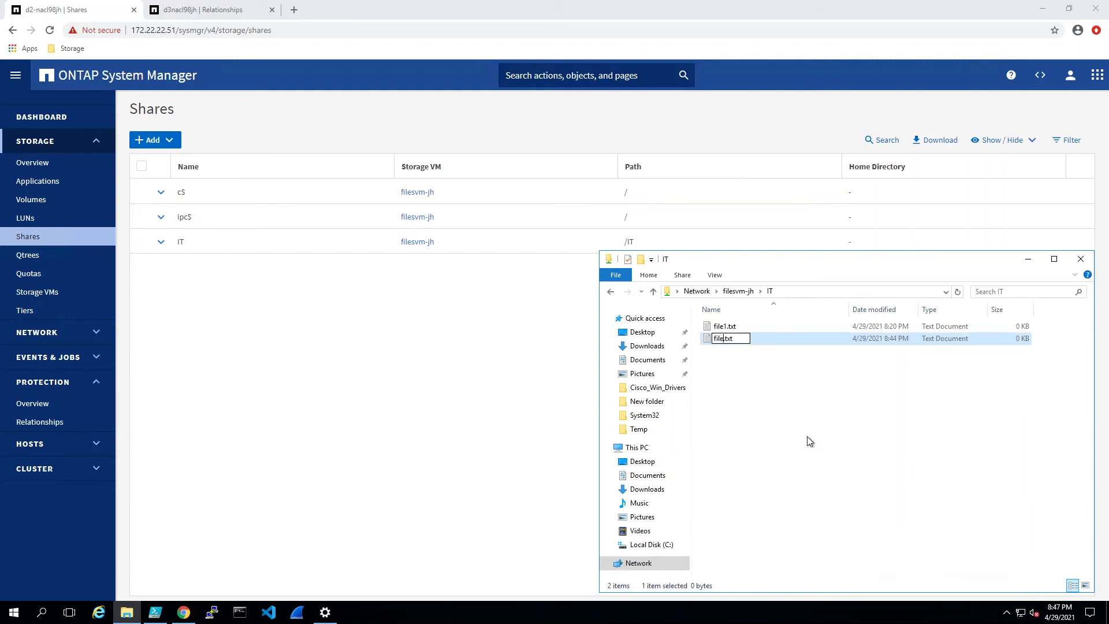
left_click(778, 483)
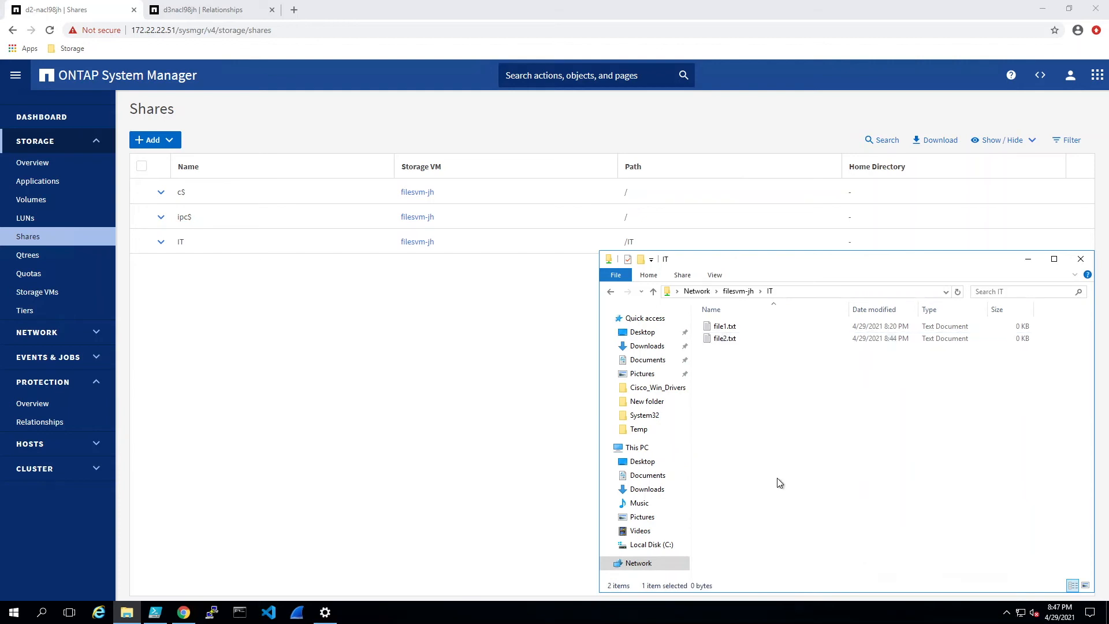
left_click(353, 319)
left_click(26, 201)
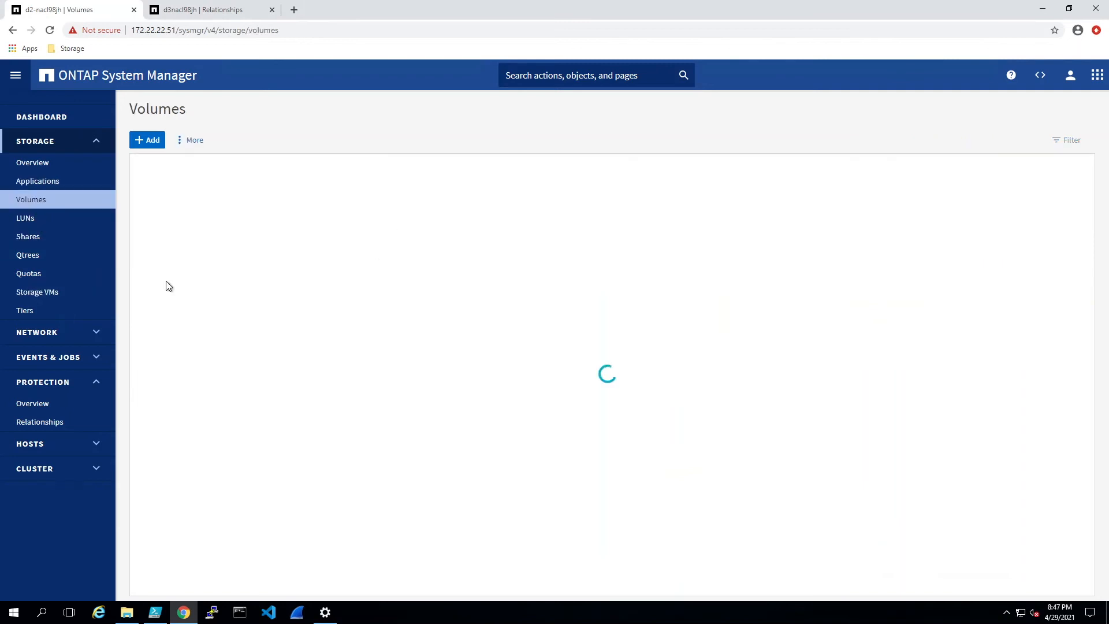
Step: Add a 15 GB volume named finance on filesvm-jh, keeping SMB sharing enabled
left_click(147, 144)
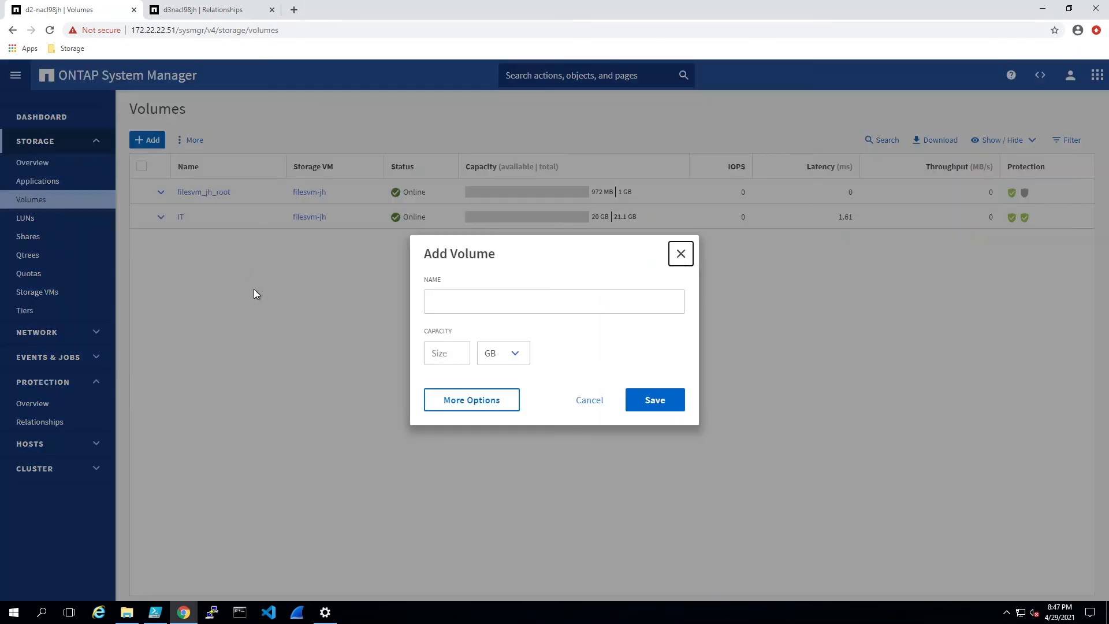
left_click(501, 300)
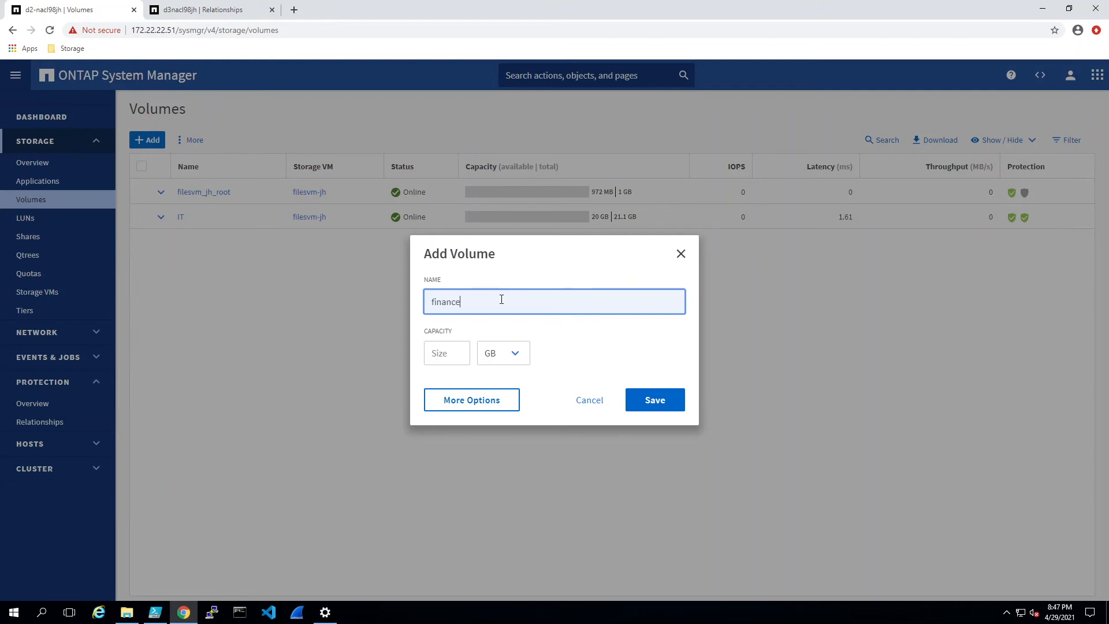
left_click(445, 356)
type("15")
left_click(473, 402)
scroll(520, 480, "down", 2)
scroll(516, 482, "down", 3)
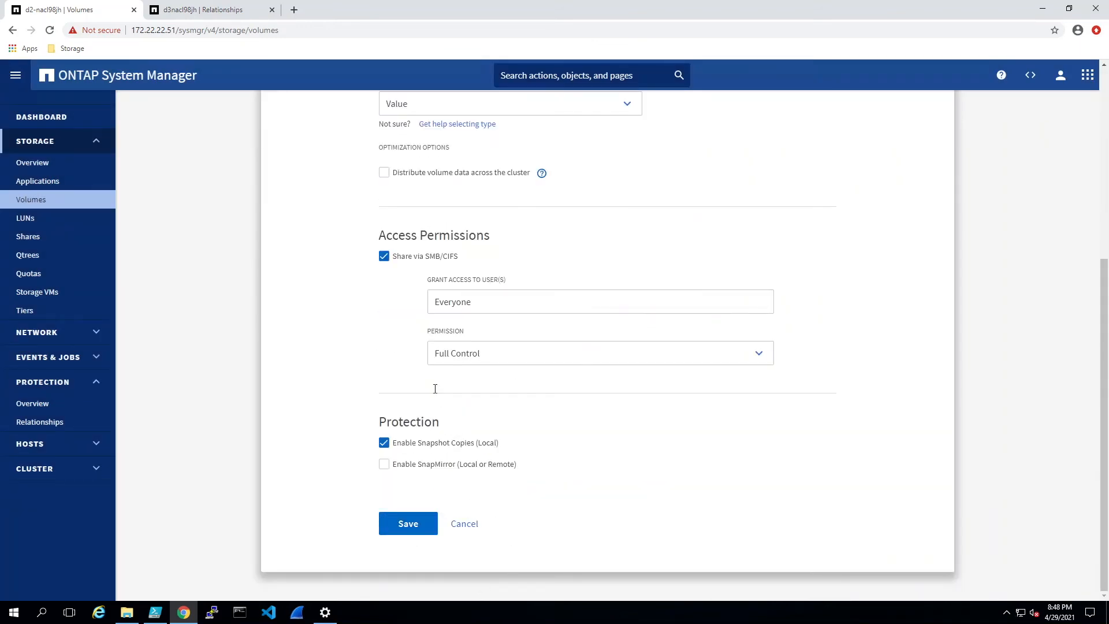
left_click(409, 526)
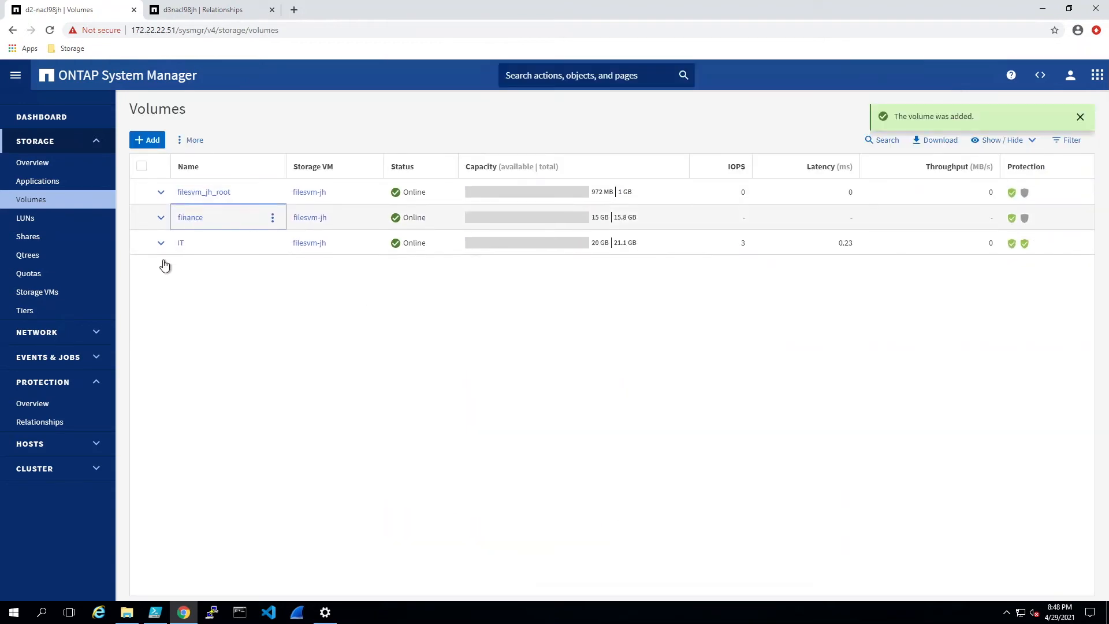
Step: Return File Explorer to the filesvm-jh share list and view the destination's relationships
left_click(119, 618)
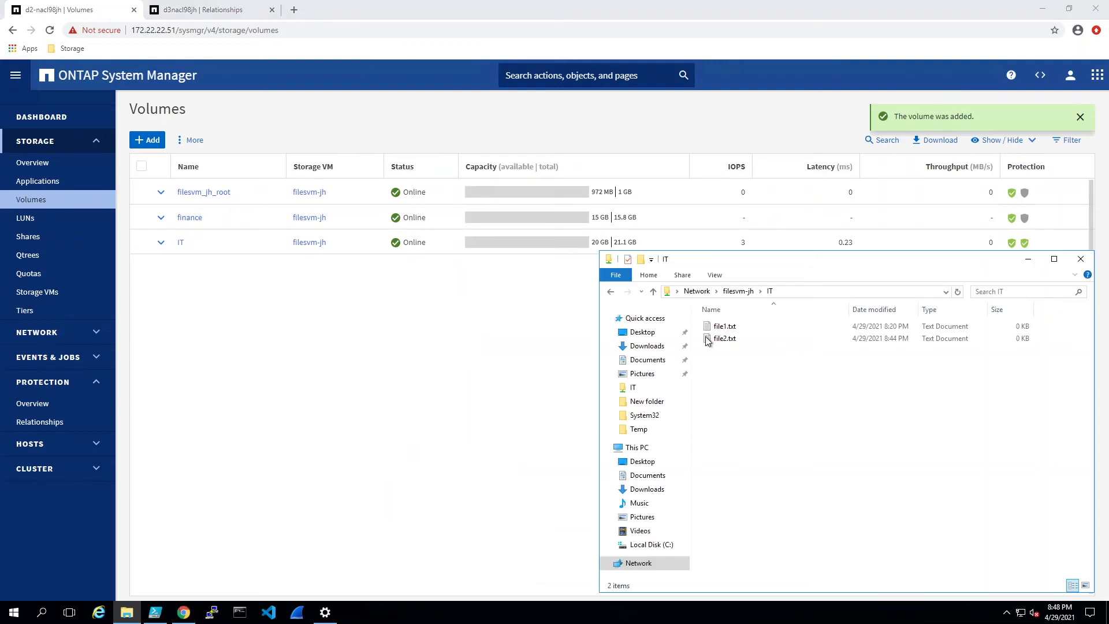
left_click(738, 291)
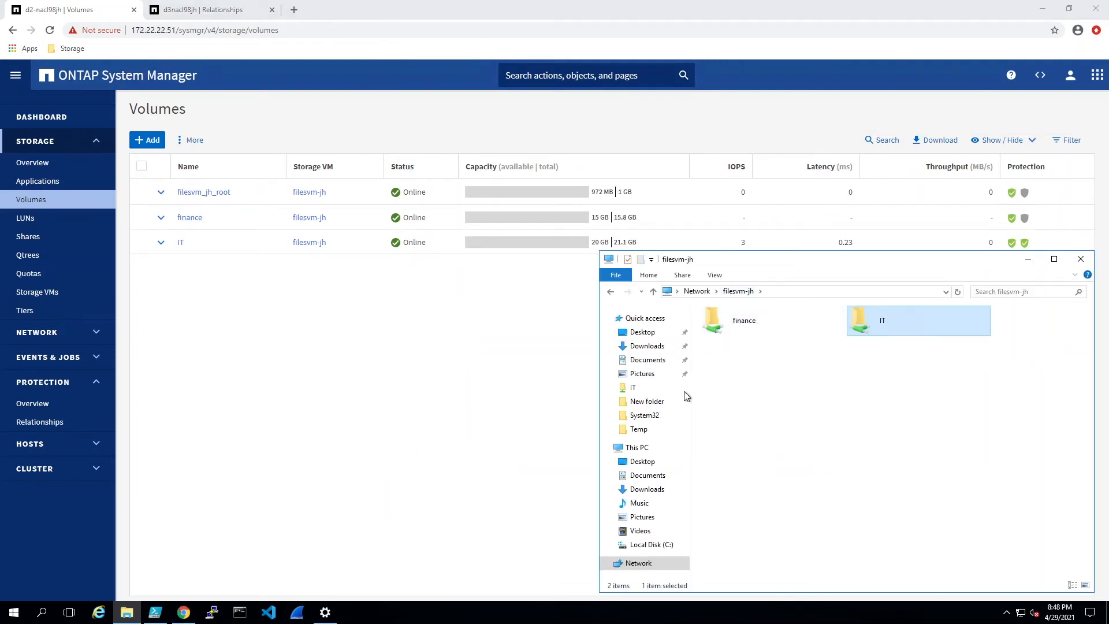
left_click(411, 418)
left_click(248, 9)
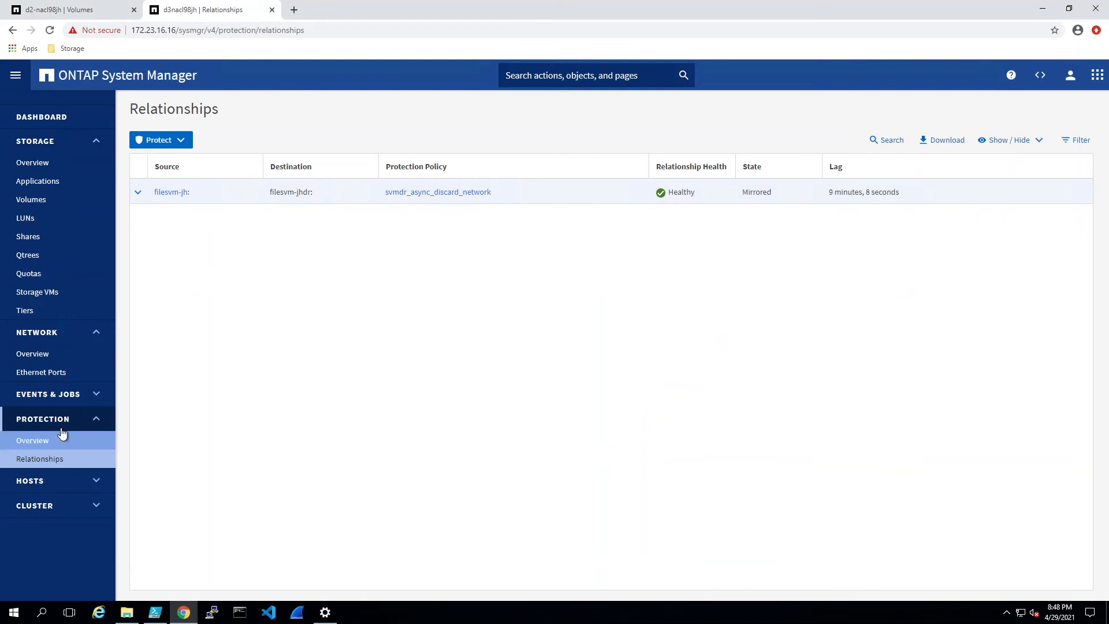
Step: Manually update the filesvm-jh to filesvm-jhdr mirror, check its transfer, then view the destination network overview
left_click(249, 193)
left_click(142, 234)
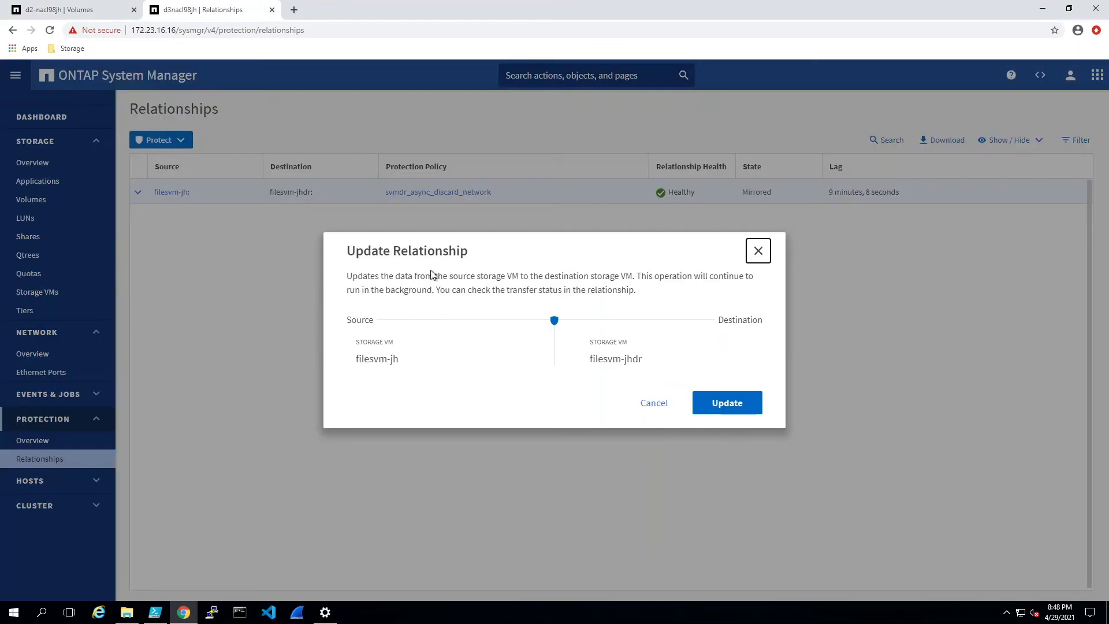
left_click(733, 403)
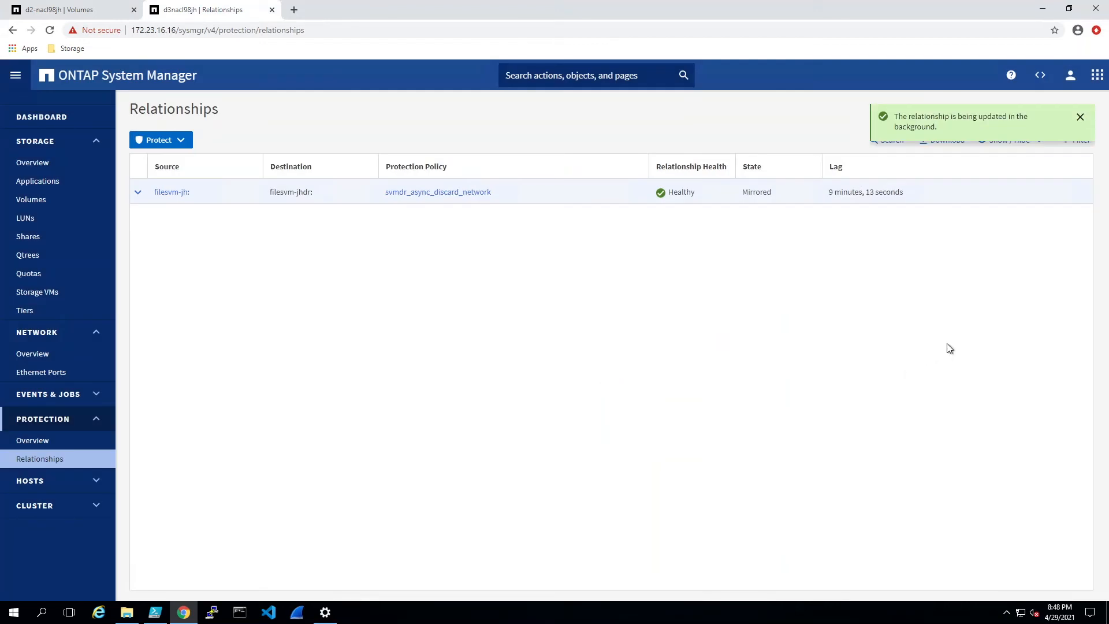
left_click(138, 194)
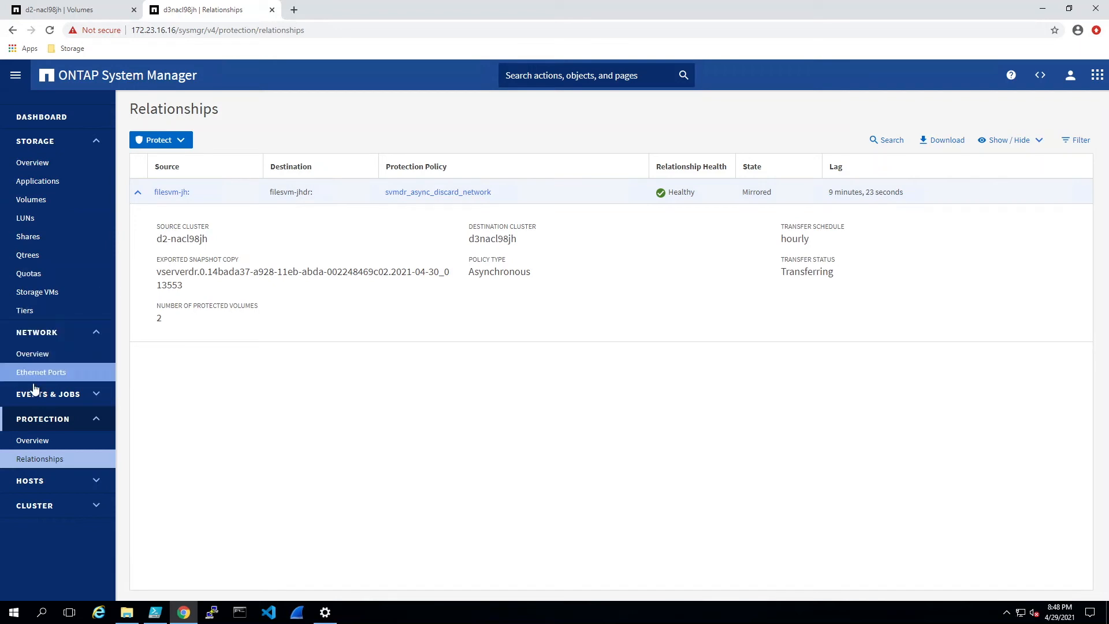
left_click(32, 355)
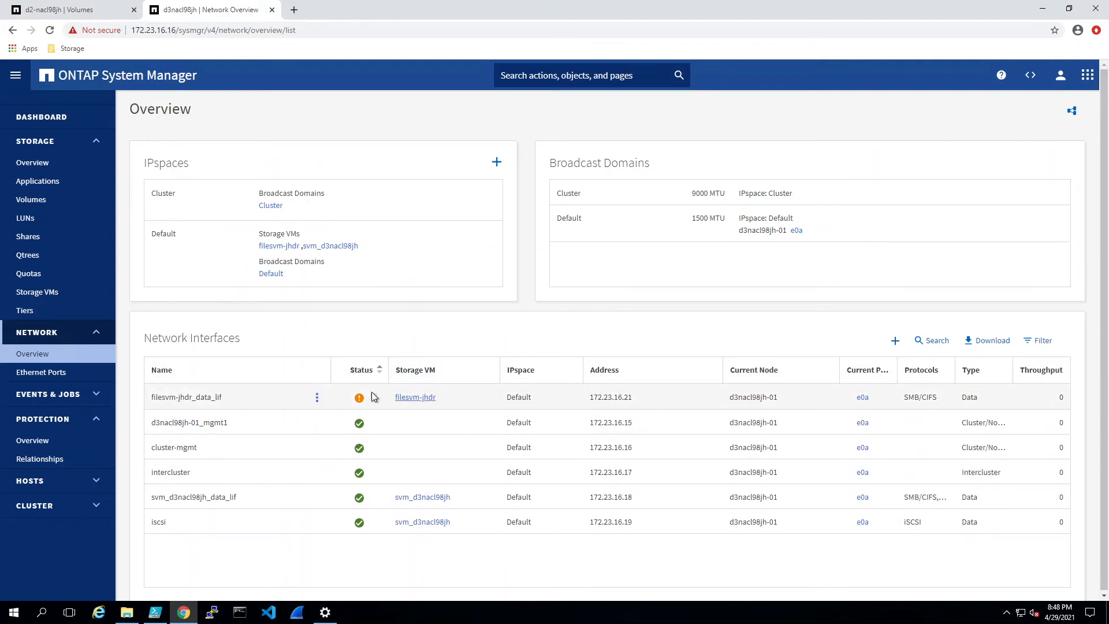
Step: Confirm filesvm-jhdr is still a stopped destination and the update finished with 48-second lag
left_click(50, 296)
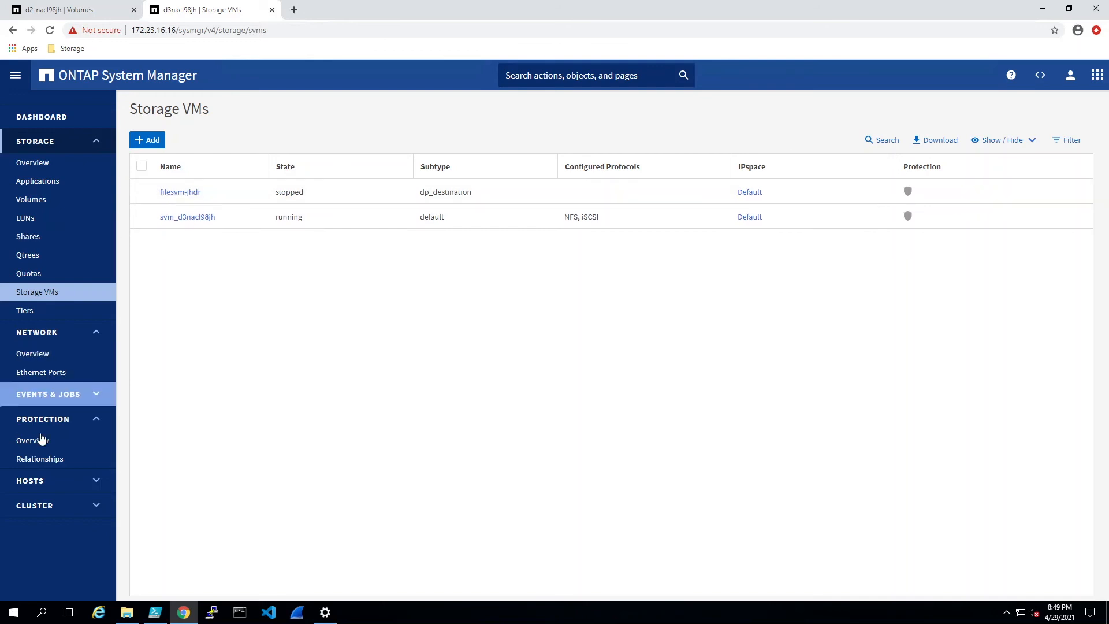
left_click(45, 464)
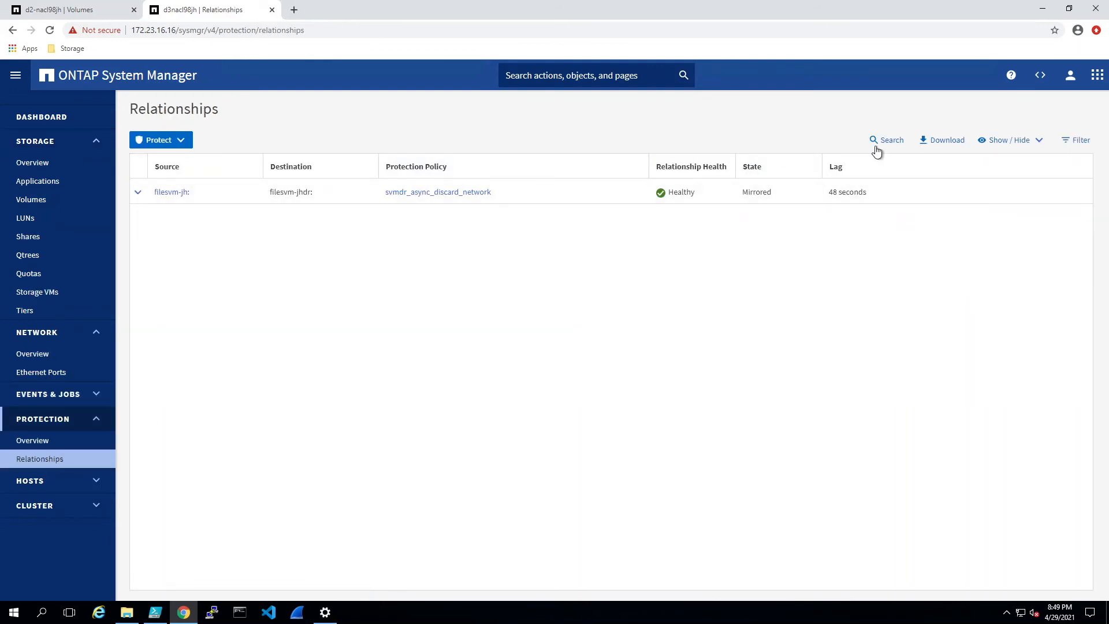
left_click(137, 192)
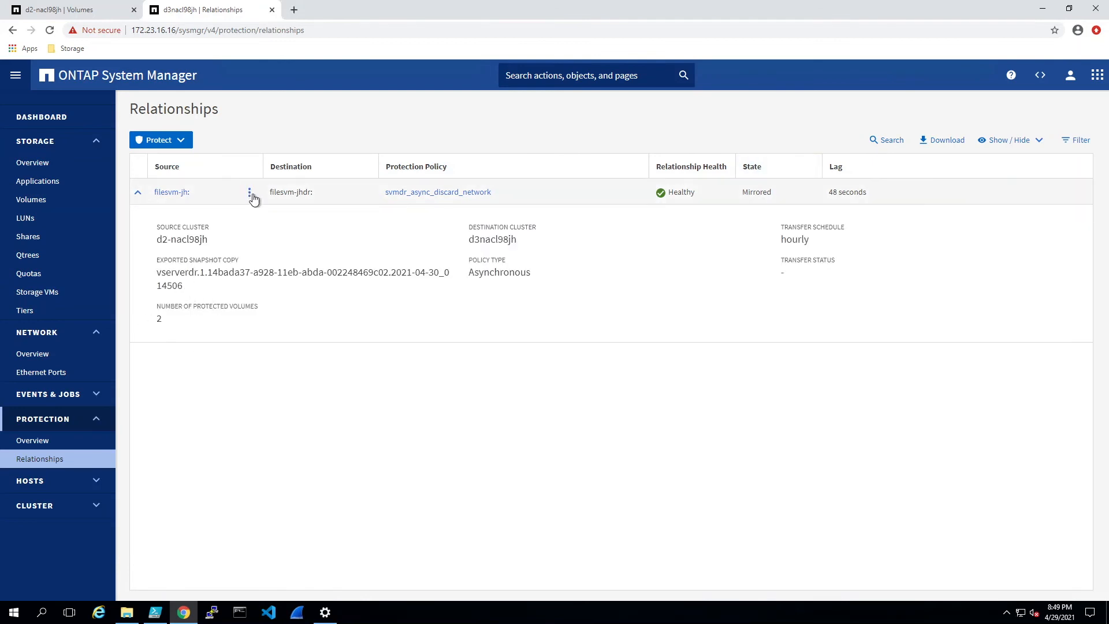
left_click(250, 195)
Step: Begin activating filesvm-jhdr and stop the source storage VM filesvm-jh
left_click(184, 258)
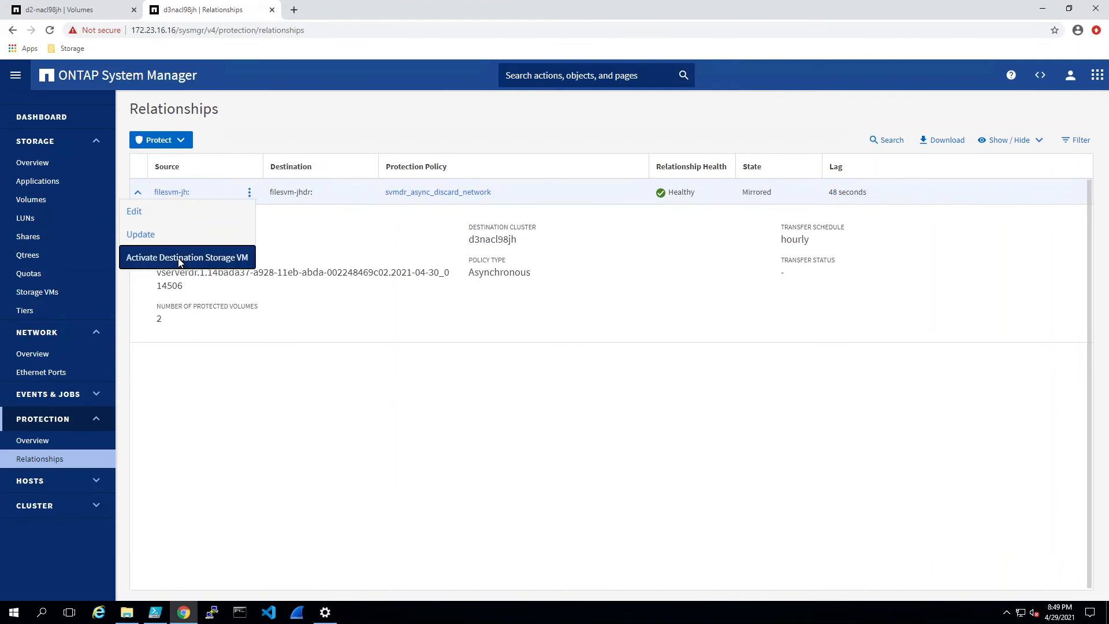
left_click(351, 392)
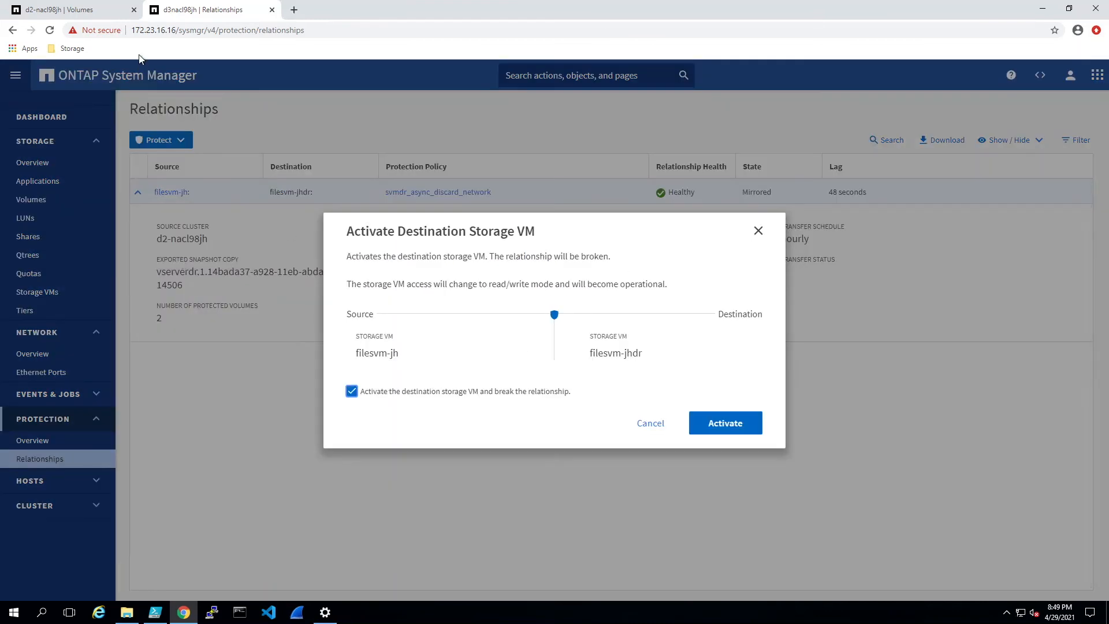
left_click(99, 11)
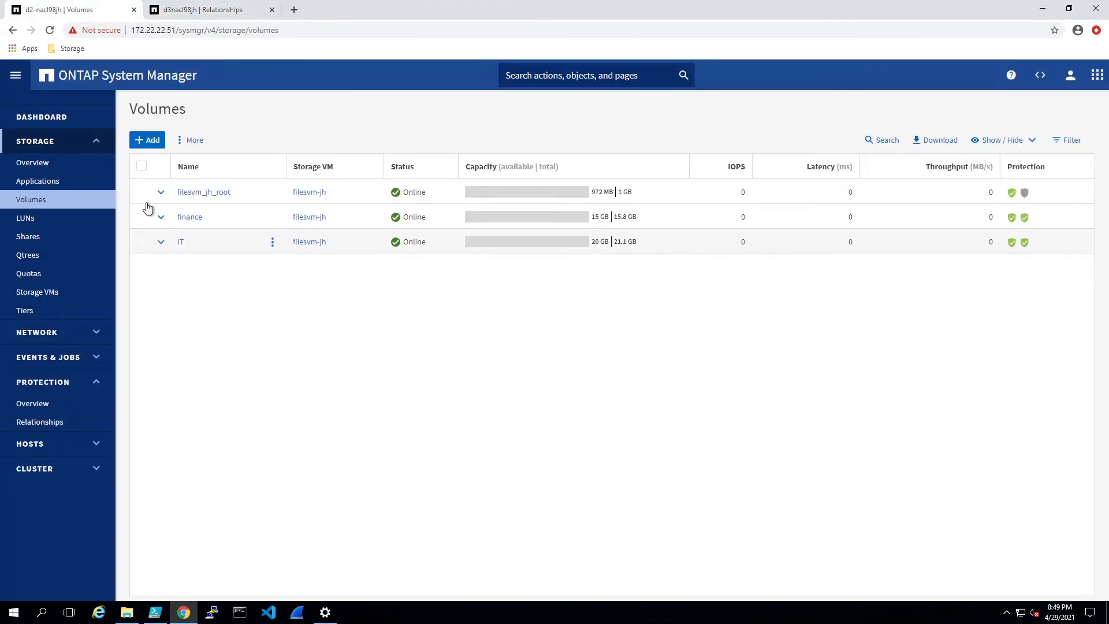
left_click(36, 294)
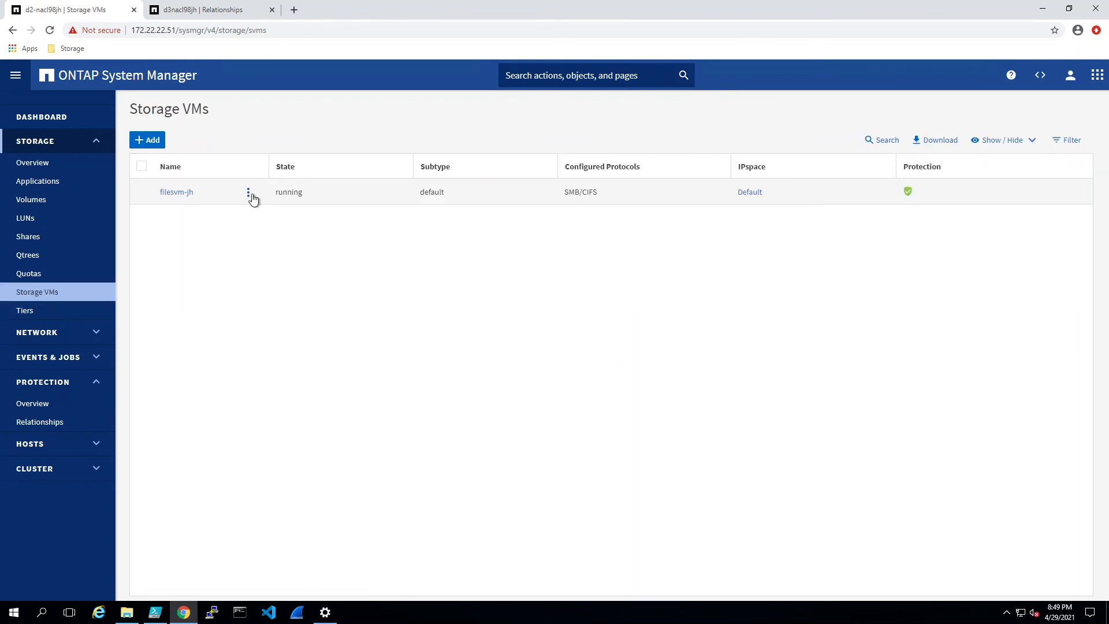
left_click(248, 192)
left_click(177, 257)
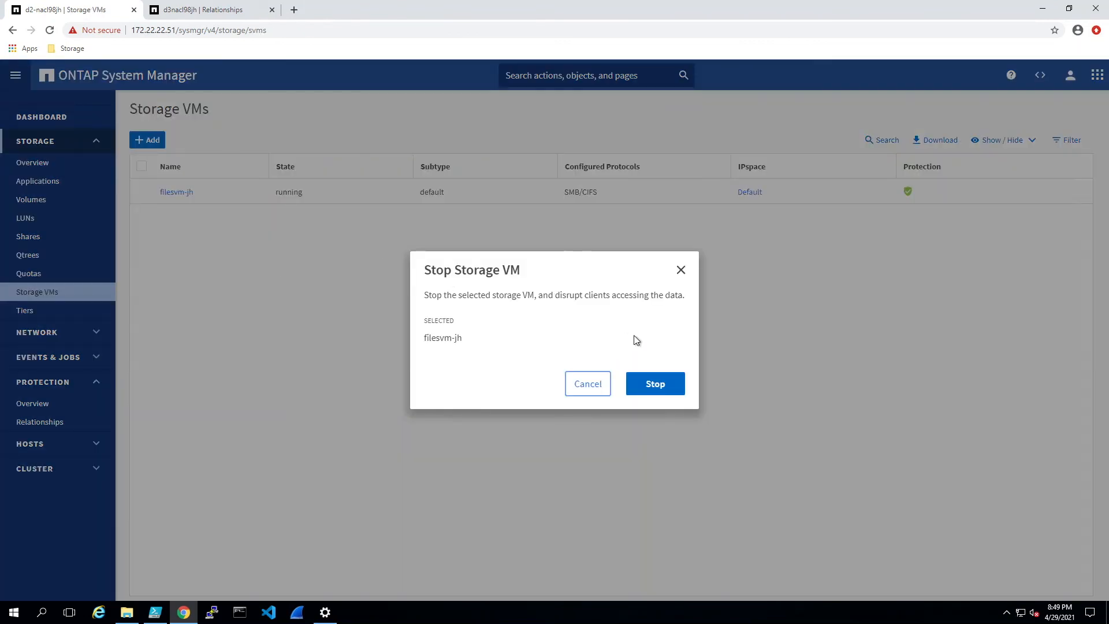
left_click(656, 384)
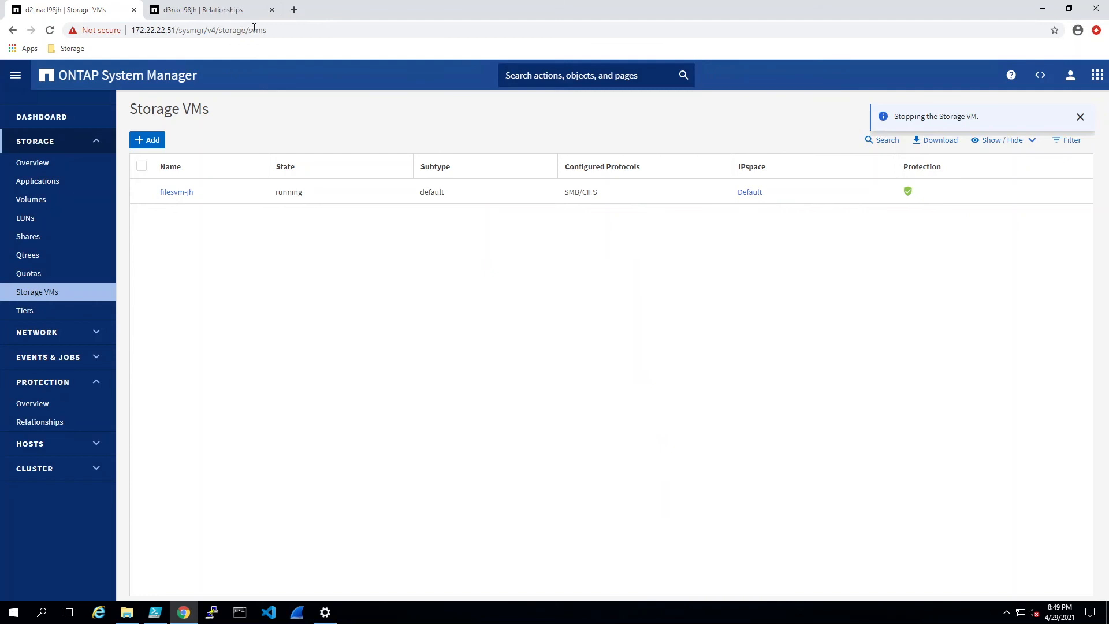
Step: Activate the destination storage VM filesvm-jhdr, breaking off the relationship
left_click(219, 13)
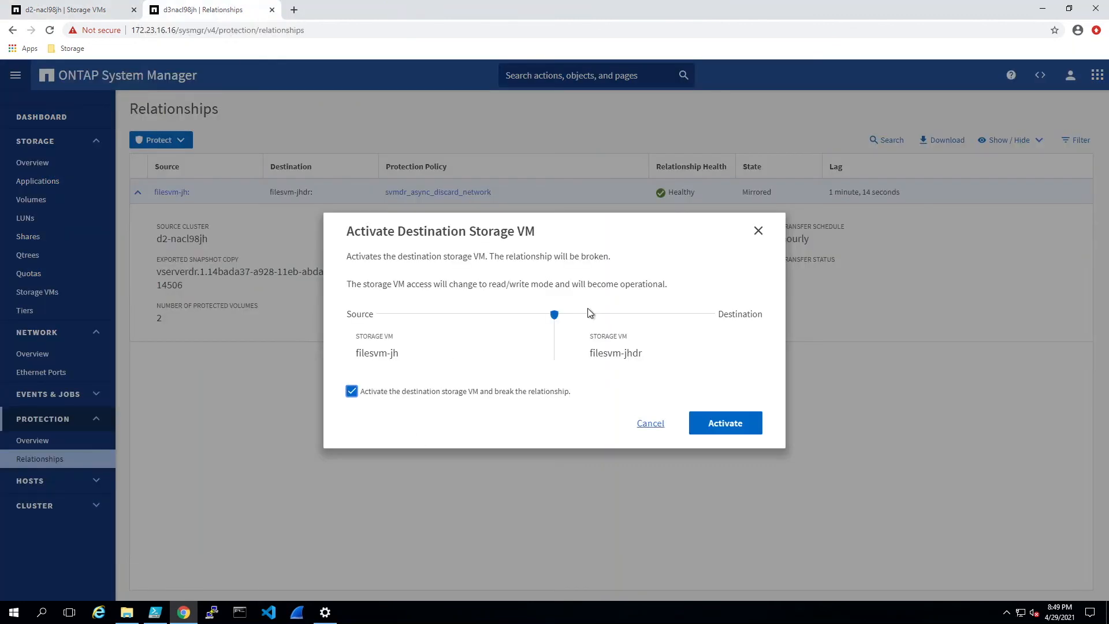
left_click(96, 11)
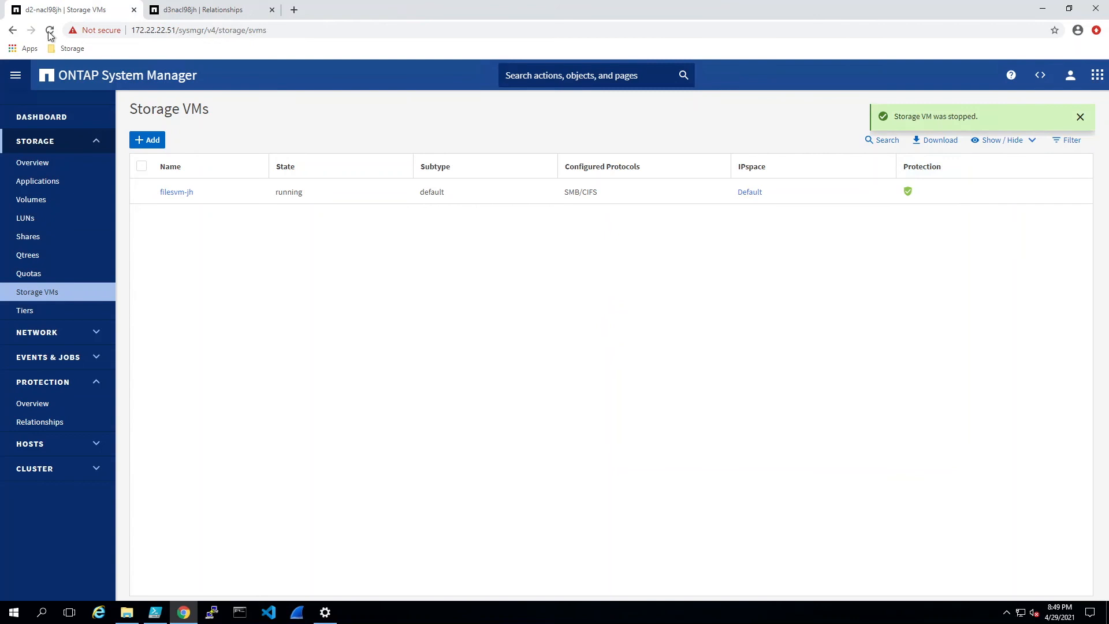
left_click(219, 13)
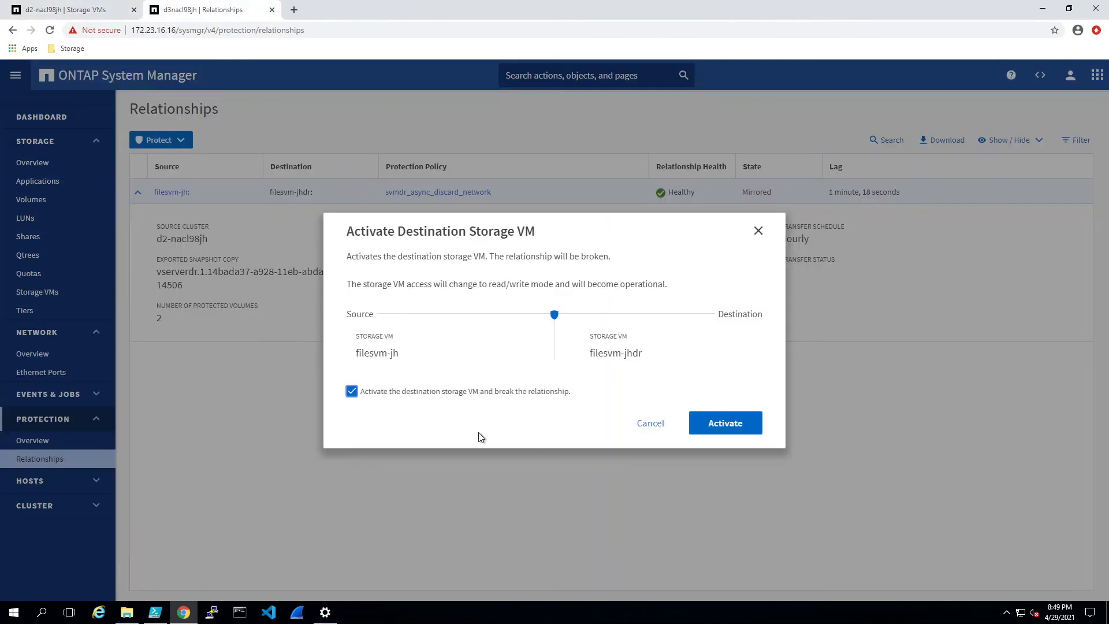
left_click(743, 430)
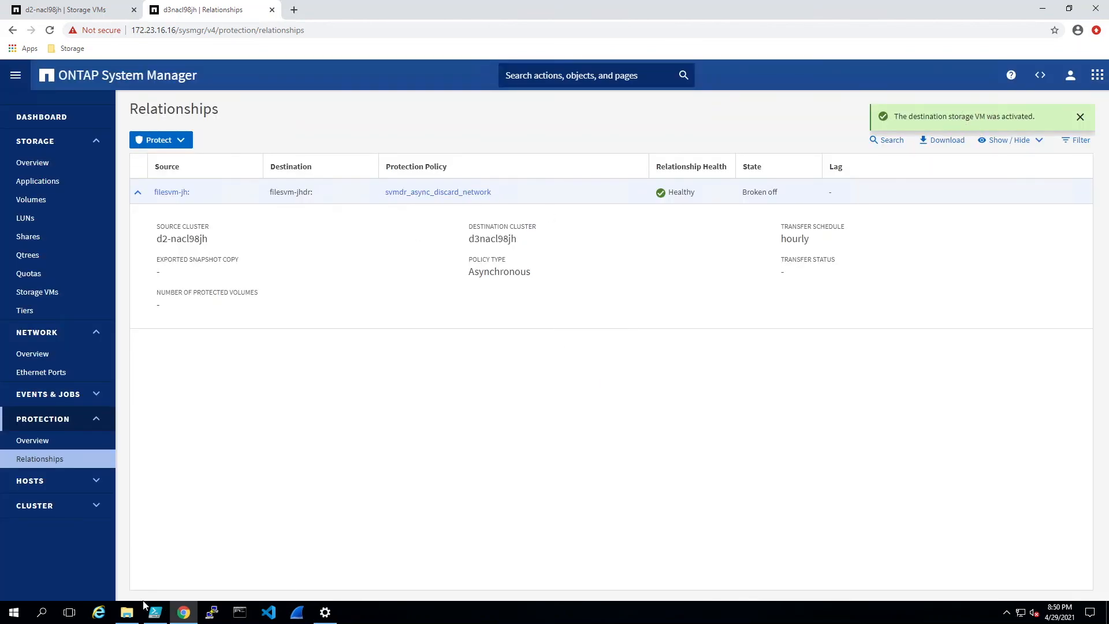
left_click(127, 612)
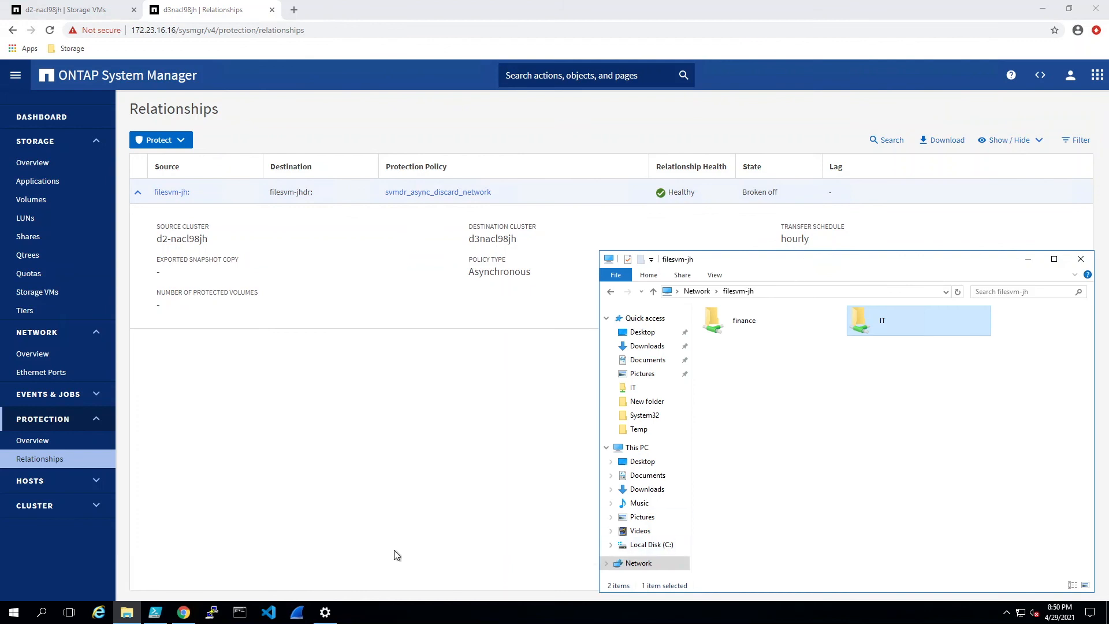
Step: Open a new File Explorer window at \\172.23.16.21 to browse the destination's shares
middle_click(124, 613)
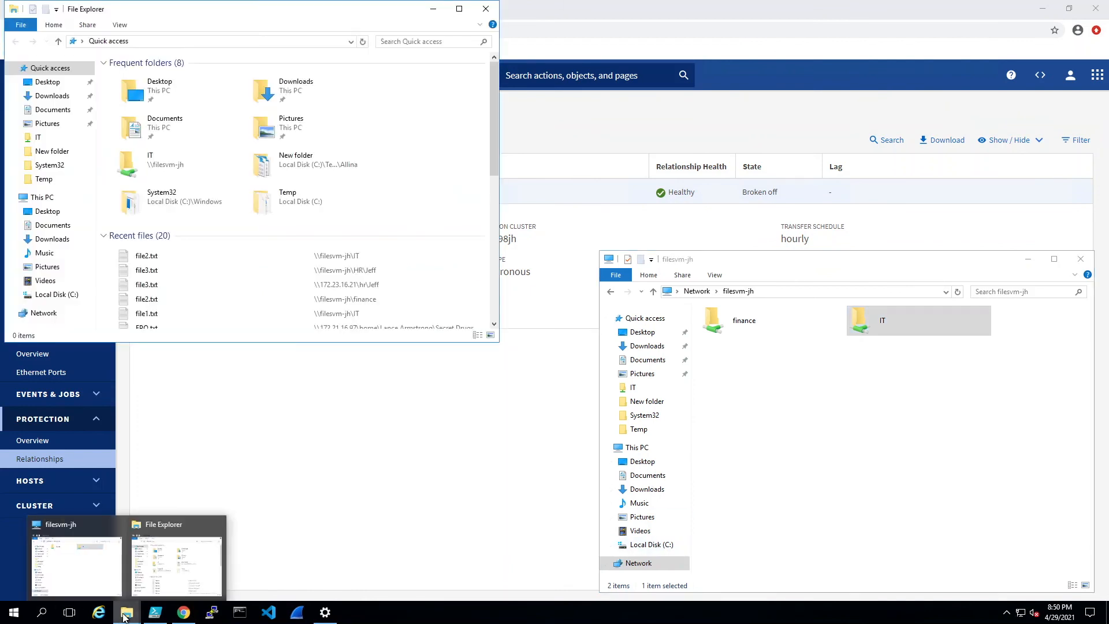
left_click_drag(177, 19, 470, 52)
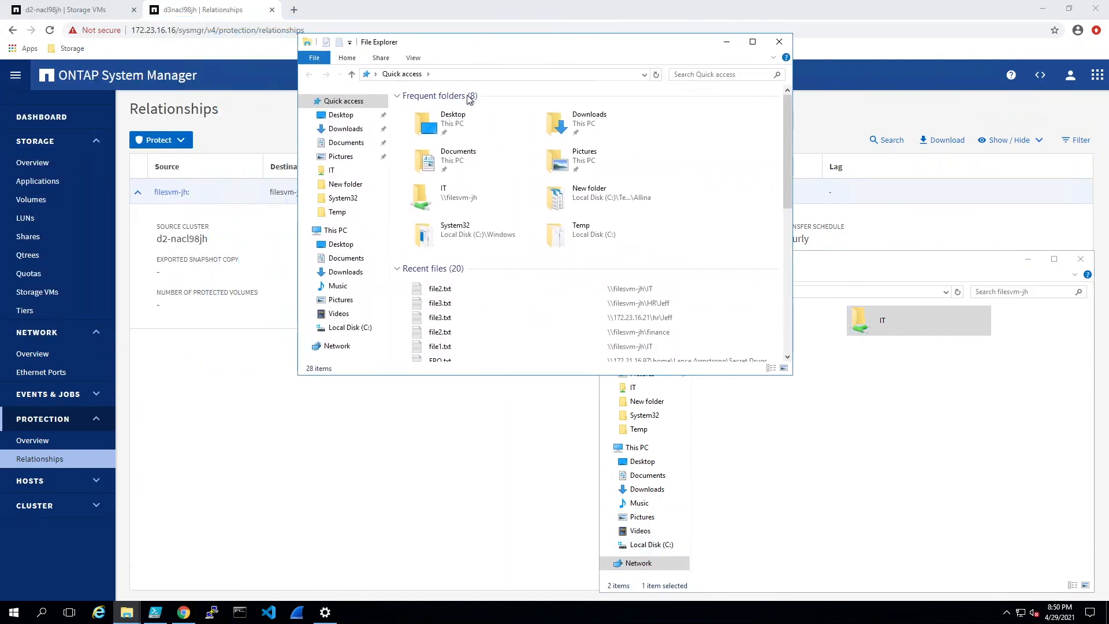
left_click(480, 75)
type("\\\\")
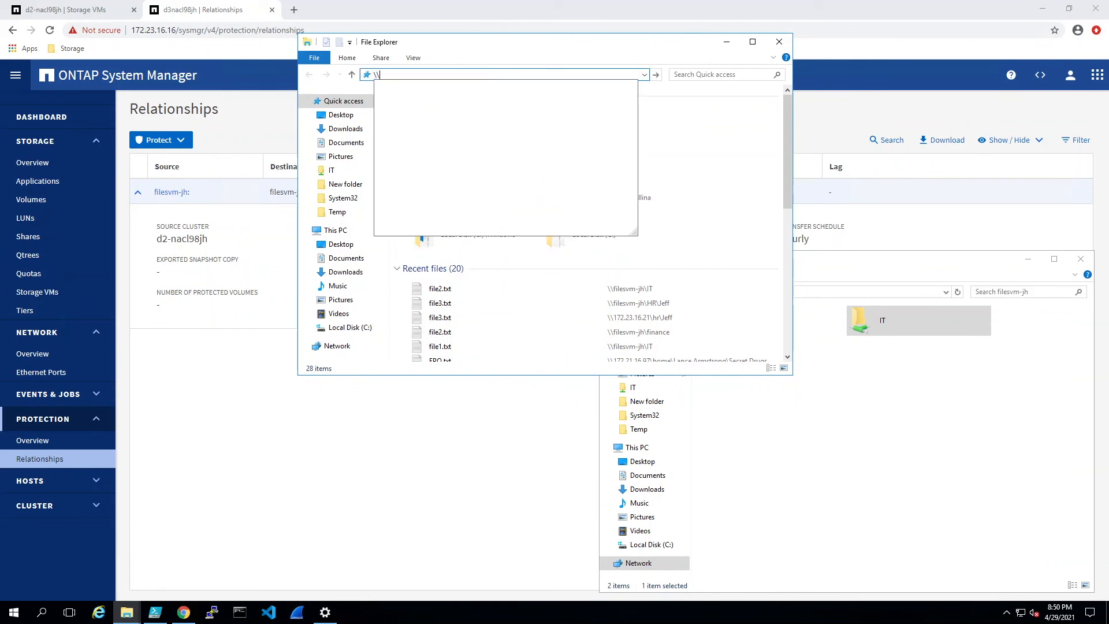
type("\\172.")
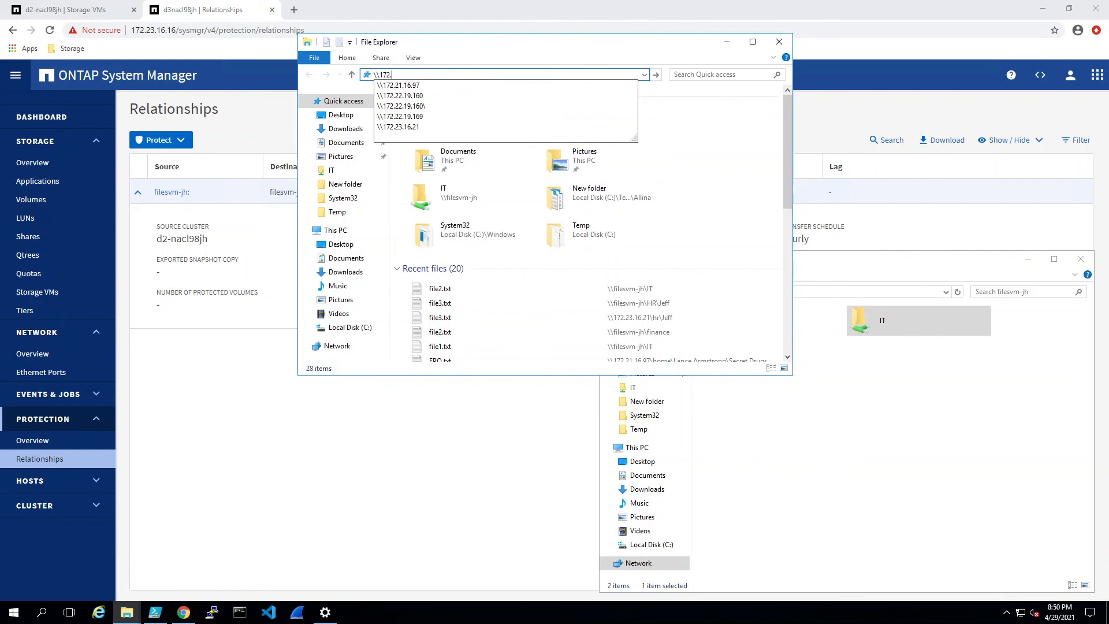
type("23.16.")
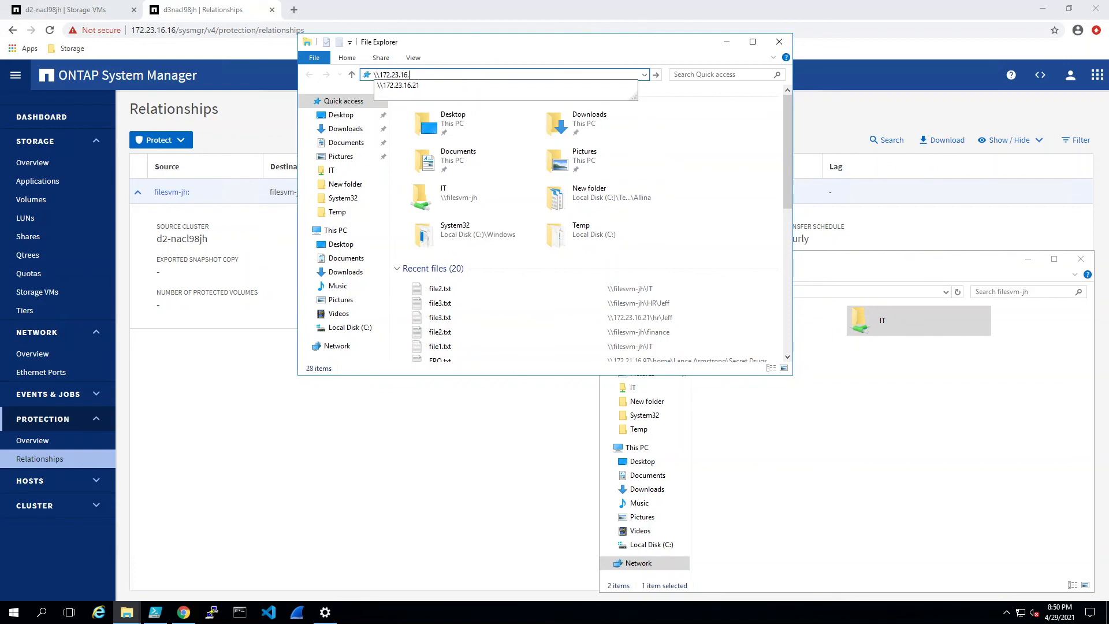
type("21")
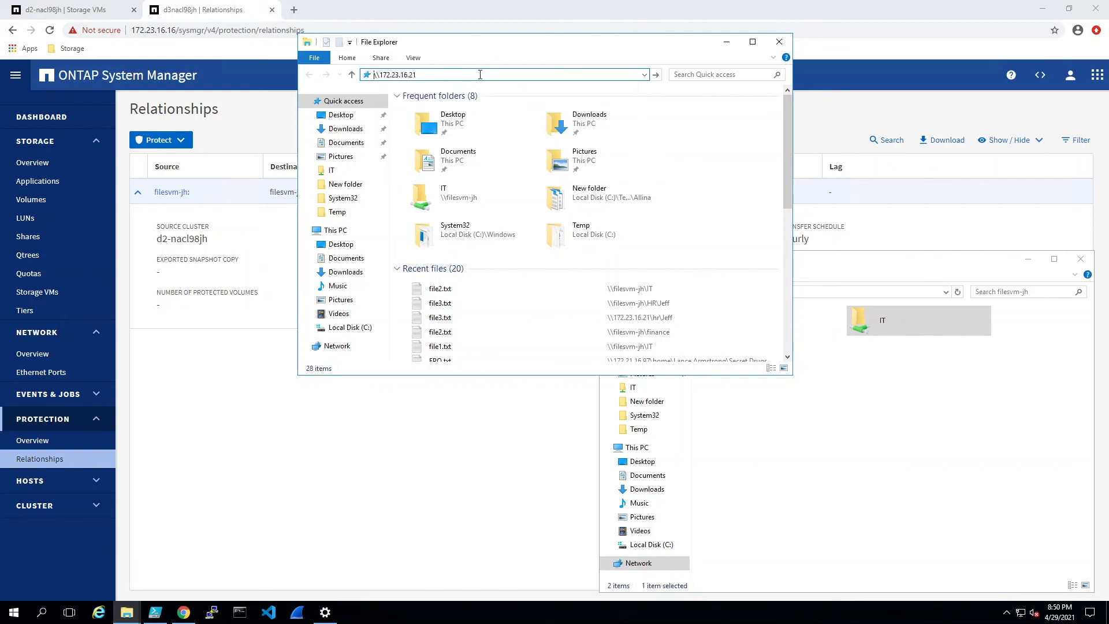
key("Return")
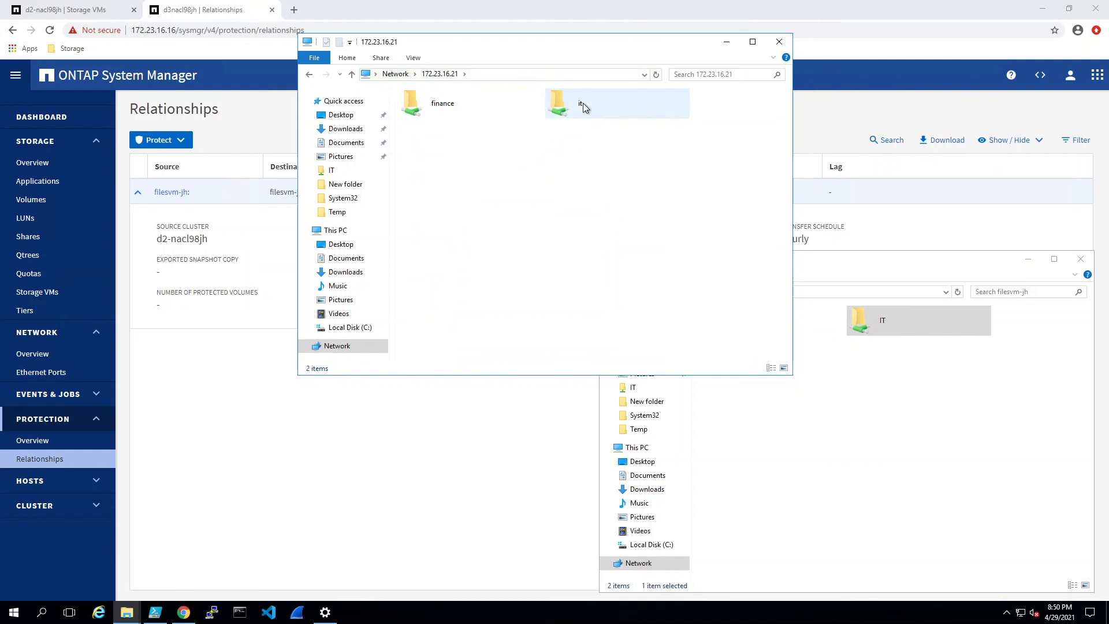
Step: Verify the finance share is empty and the it share lists file1.txt and file2.txt
double_click(429, 103)
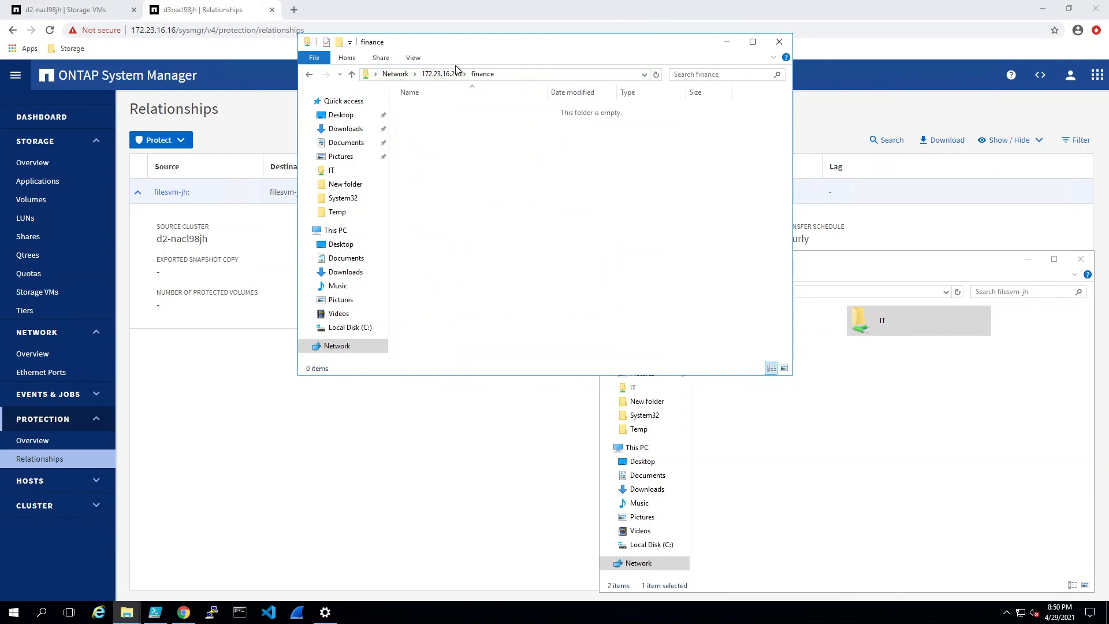
left_click(440, 73)
double_click(555, 109)
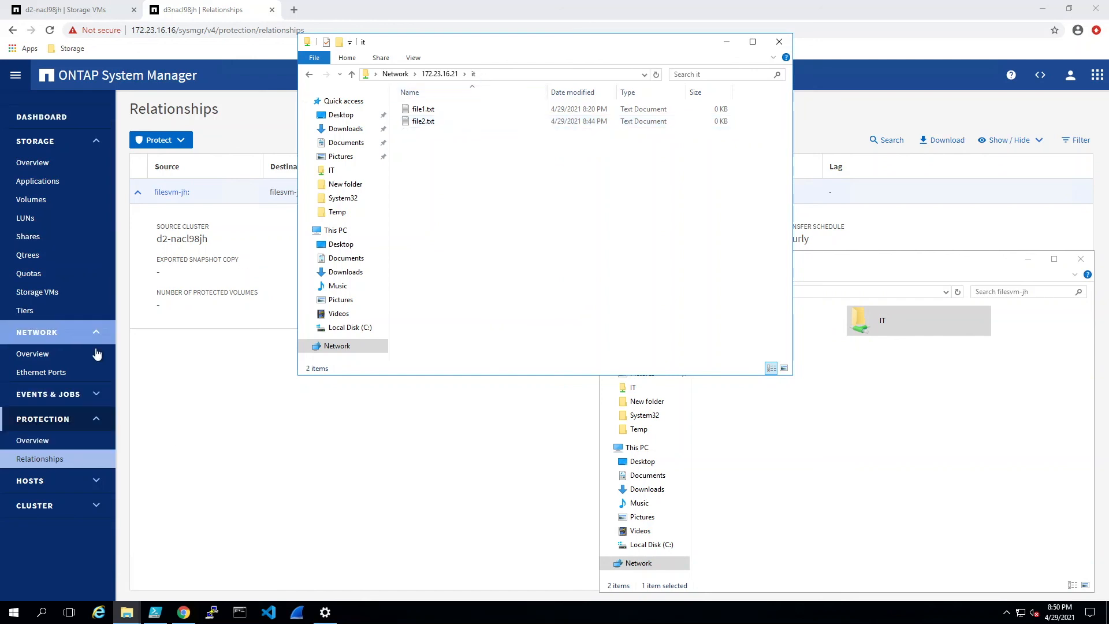
left_click(38, 443)
Step: Start a reverse resync so filesvm-jhdr replicates back to filesvm-jh
left_click(45, 458)
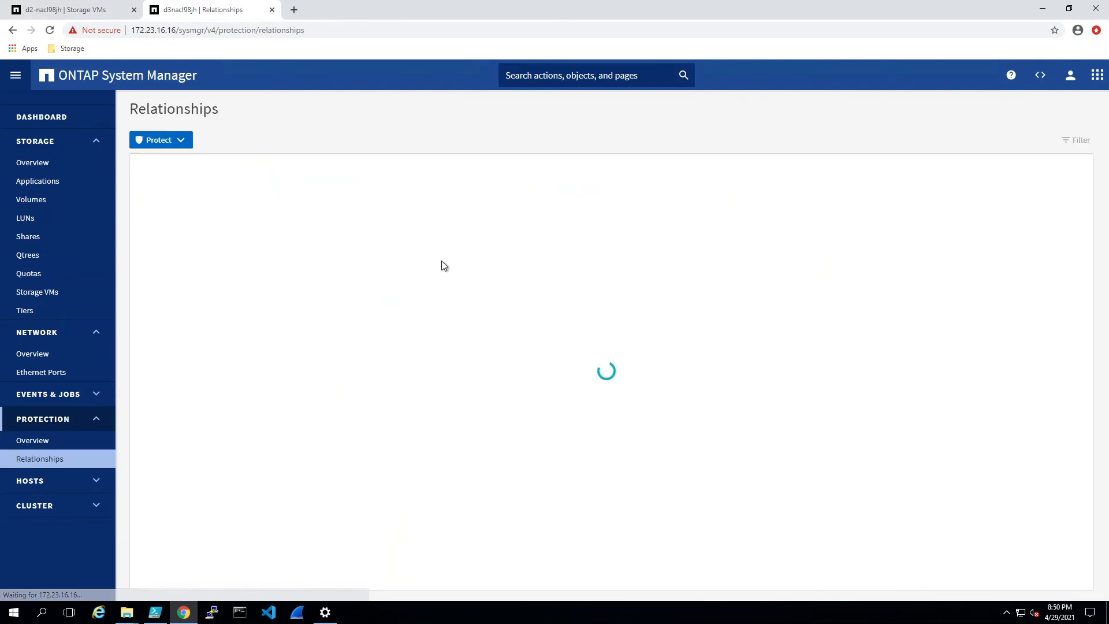
left_click(249, 192)
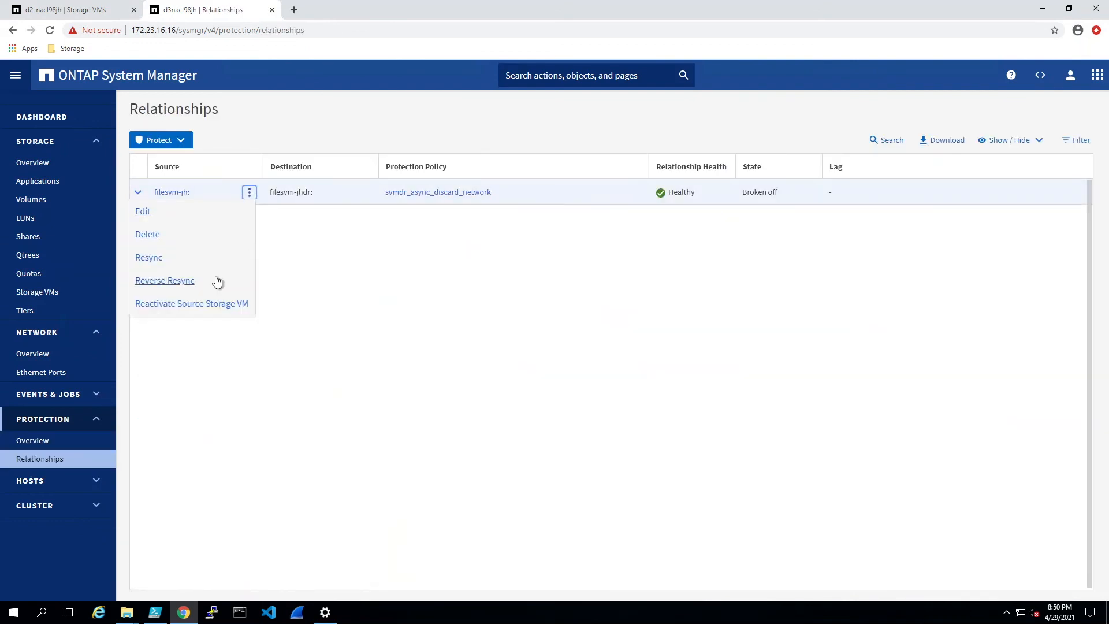
left_click(166, 281)
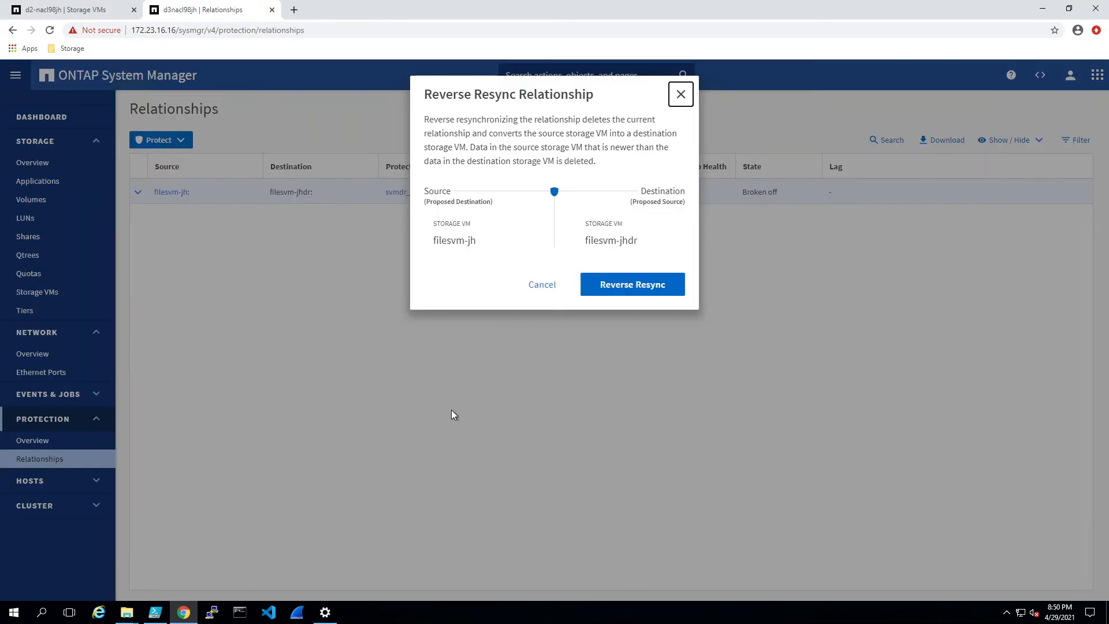
left_click(635, 286)
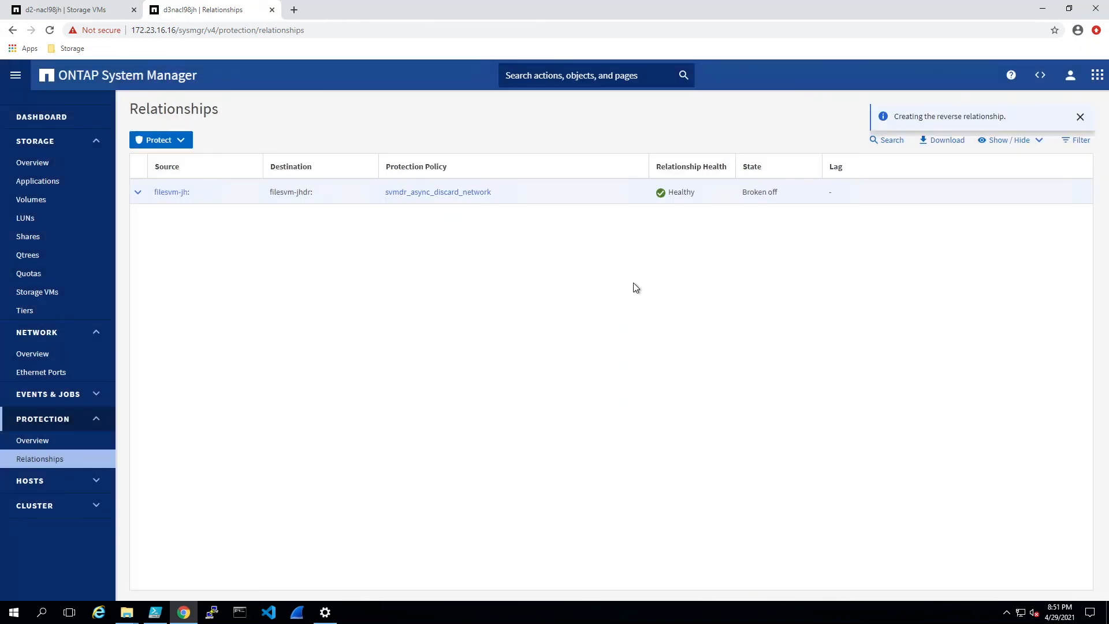